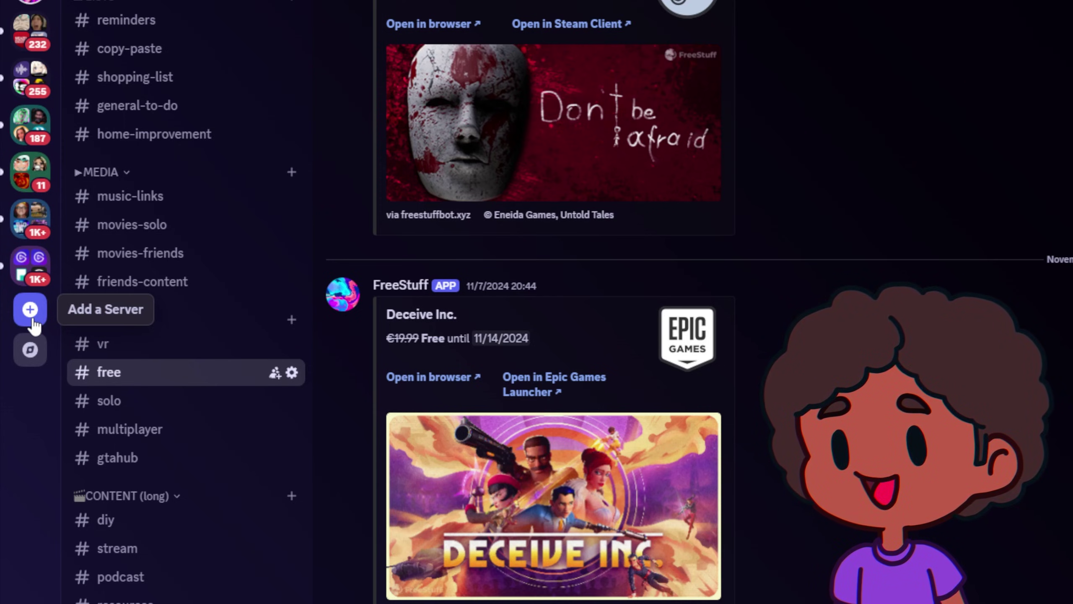
# Step: Start a new server from scratch for me and my friends, named 'The Loft'
pyautogui.click(34, 322)
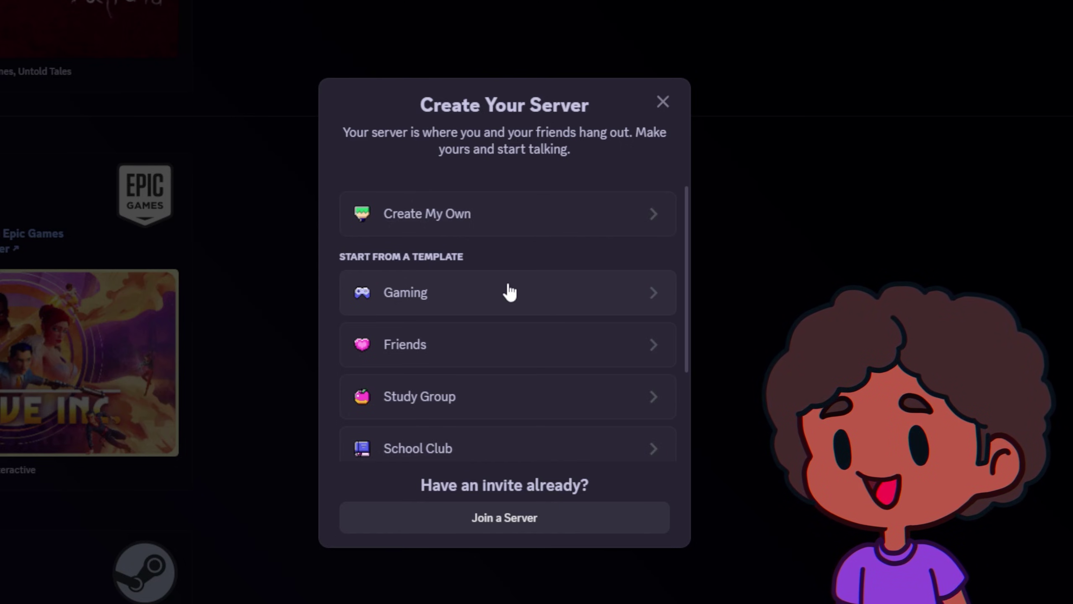
pyautogui.click(524, 233)
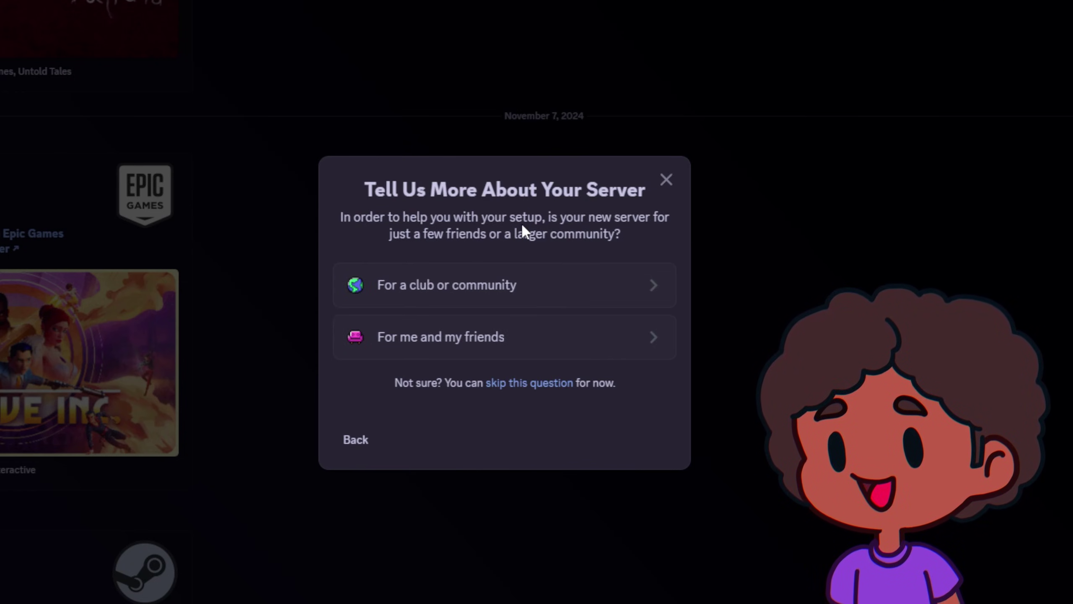
pyautogui.click(520, 340)
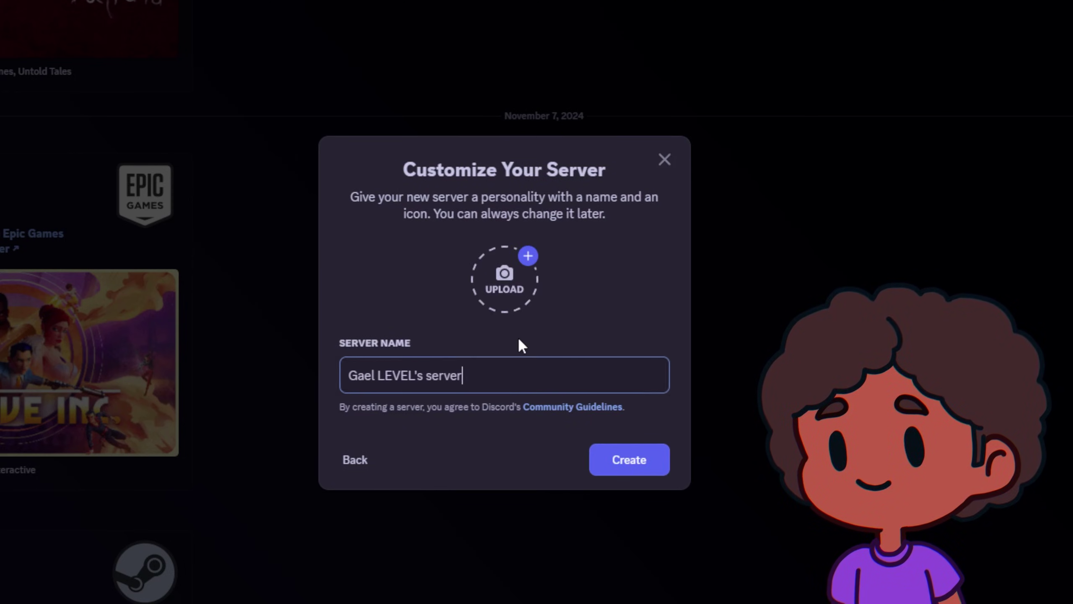
pyautogui.moveTo(483, 376); pyautogui.dragTo(342, 386)
pyautogui.press('BackSpace')
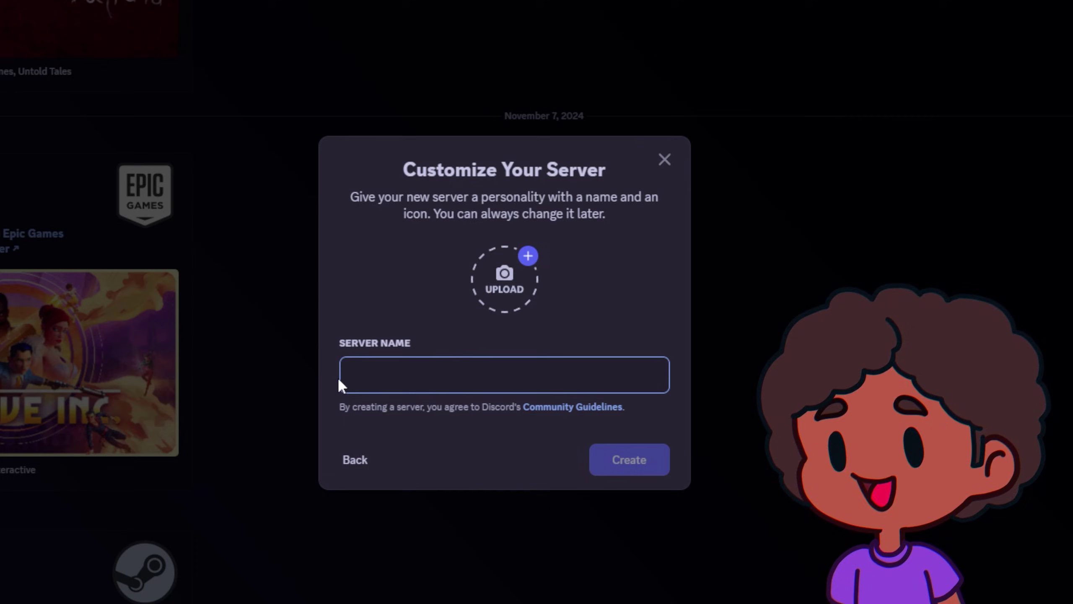
pyautogui.write('The Loft')
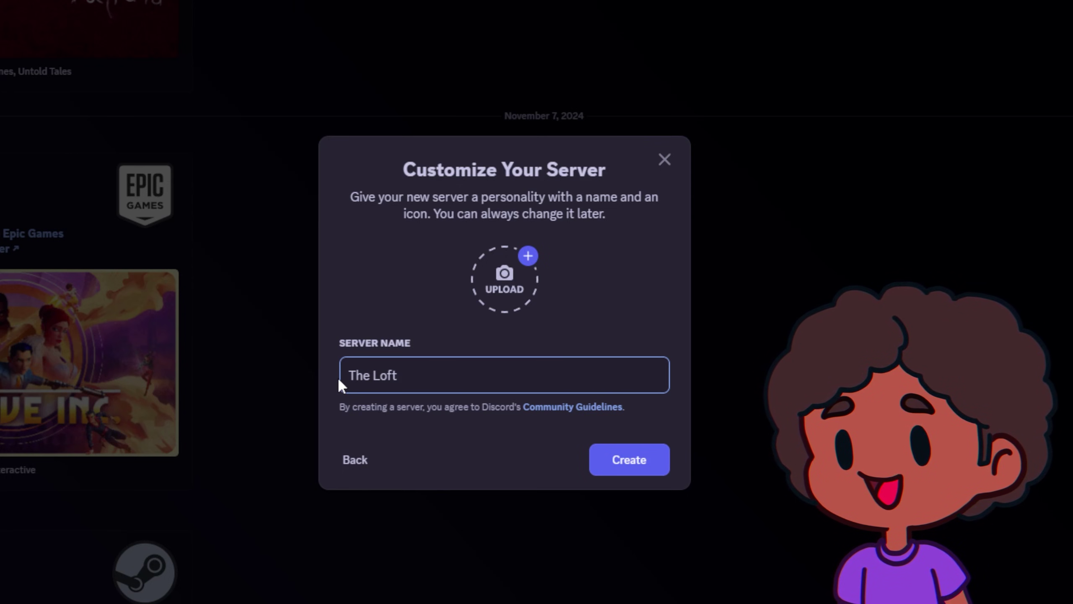
pyautogui.click(499, 293)
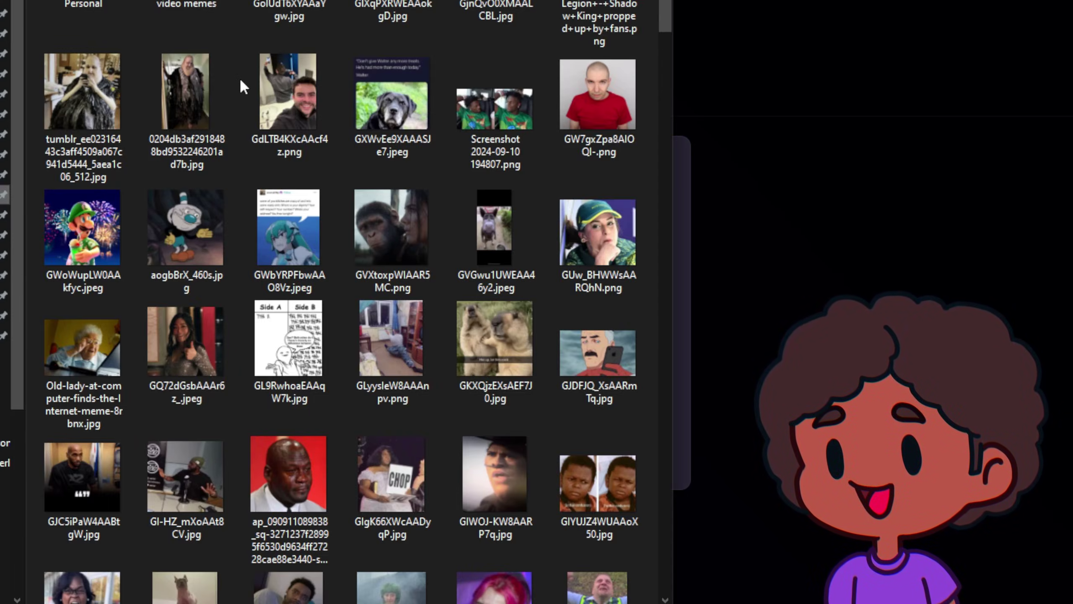
pyautogui.scroll(-10, 239, 78)
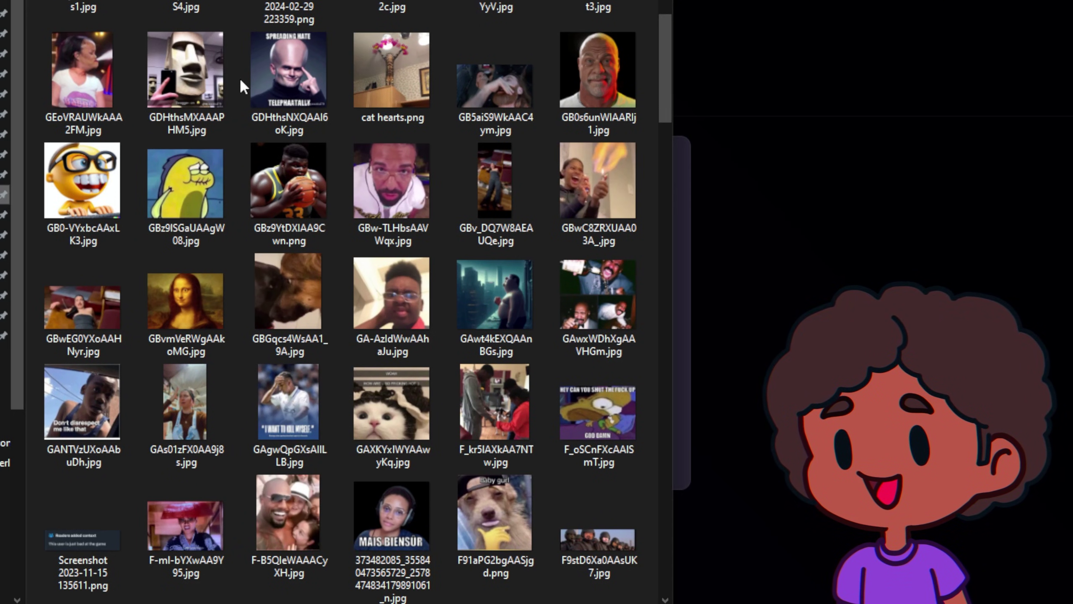
pyautogui.scroll(-10, 240, 78)
pyautogui.scroll(-5, 240, 79)
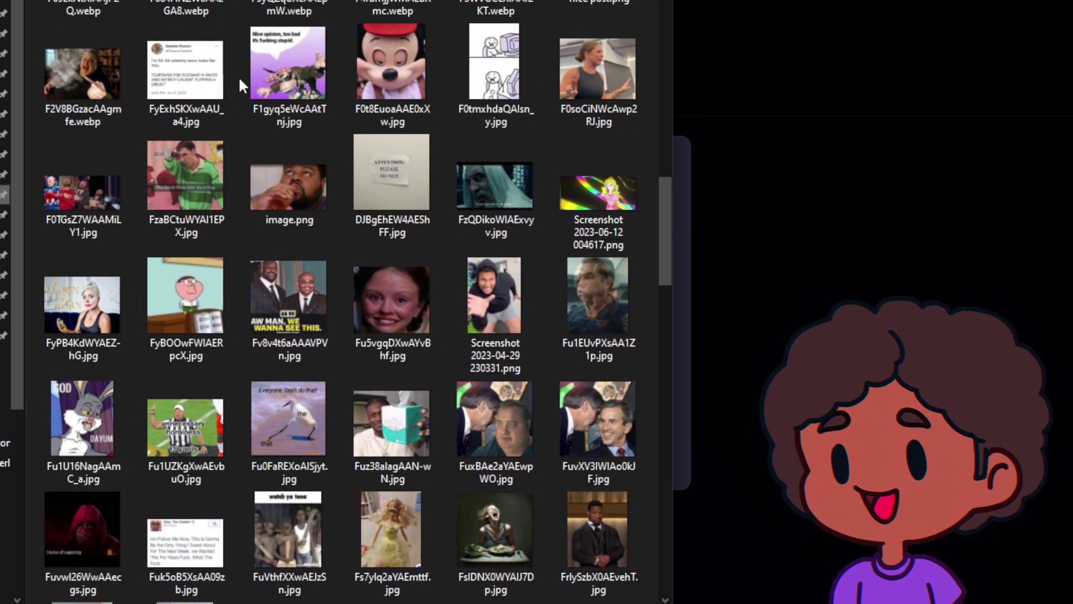
pyautogui.scroll(-4, 239, 79)
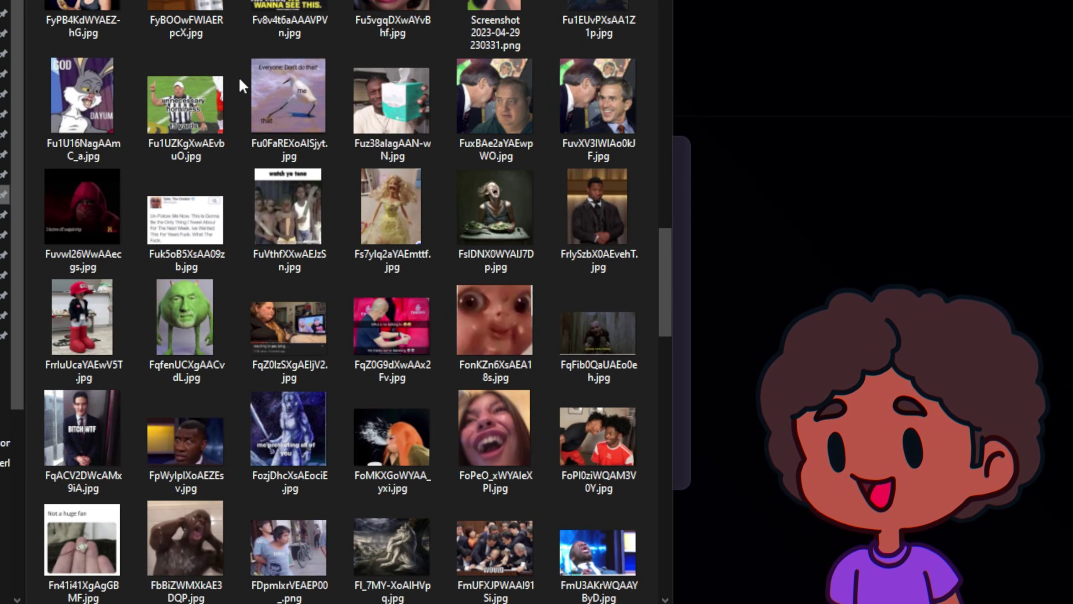
pyautogui.scroll(-10, 239, 81)
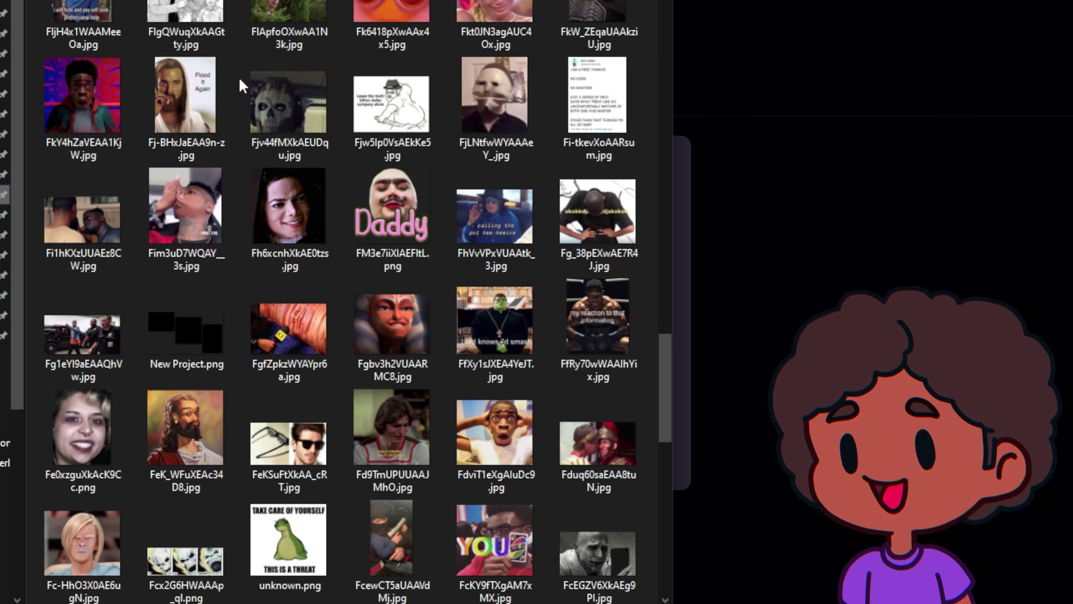
pyautogui.scroll(5, 238, 76)
pyautogui.scroll(-3, 238, 77)
pyautogui.scroll(3, 239, 77)
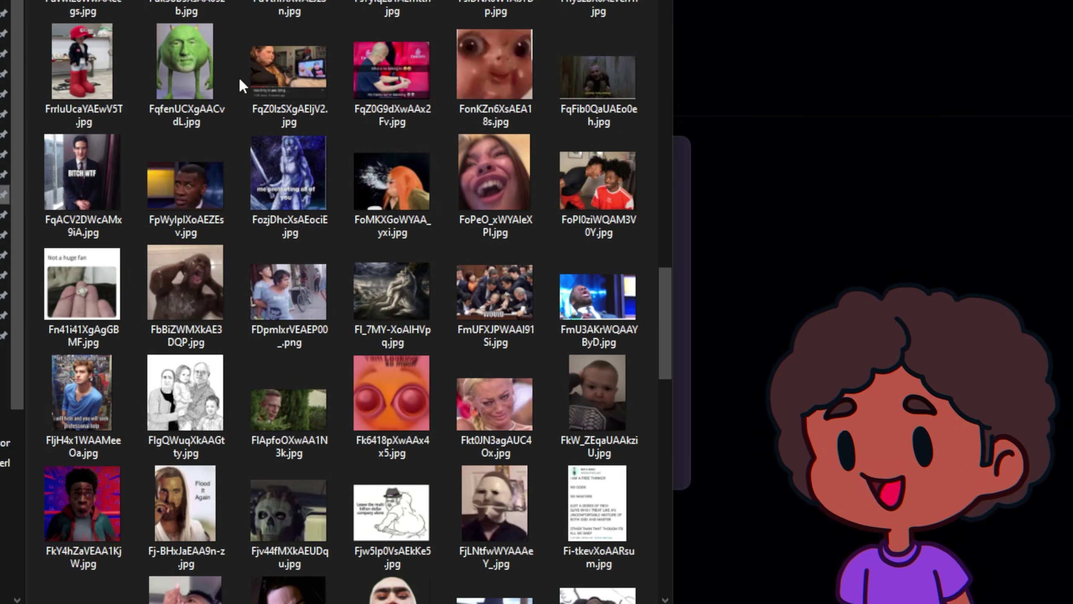
pyautogui.doubleClick(494, 64)
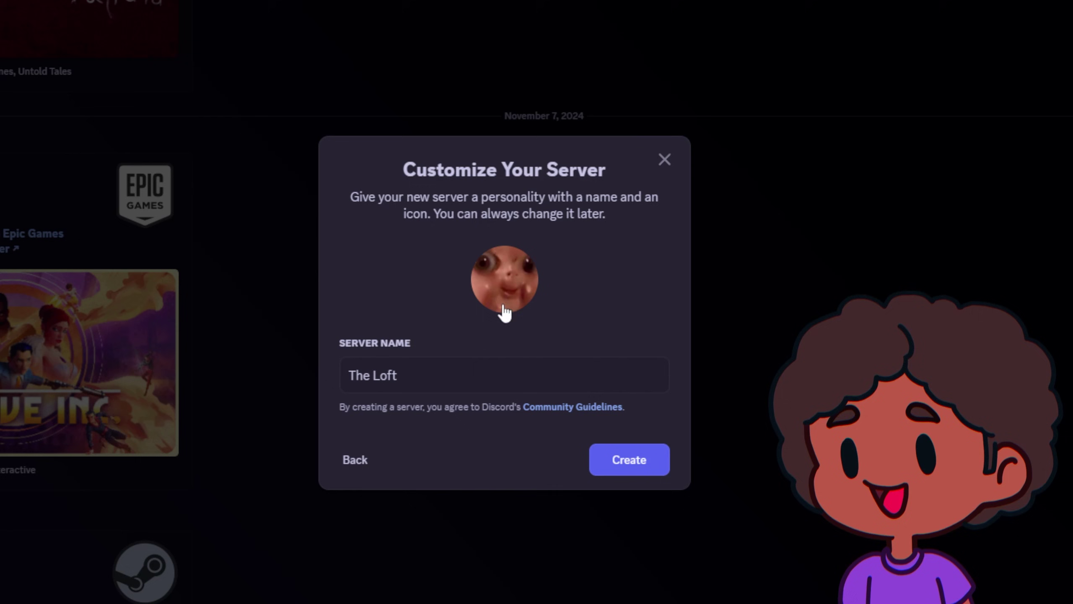
# Step: Create The Loft server, then expand and collapse The Manor's WELCOME category
pyautogui.click(628, 468)
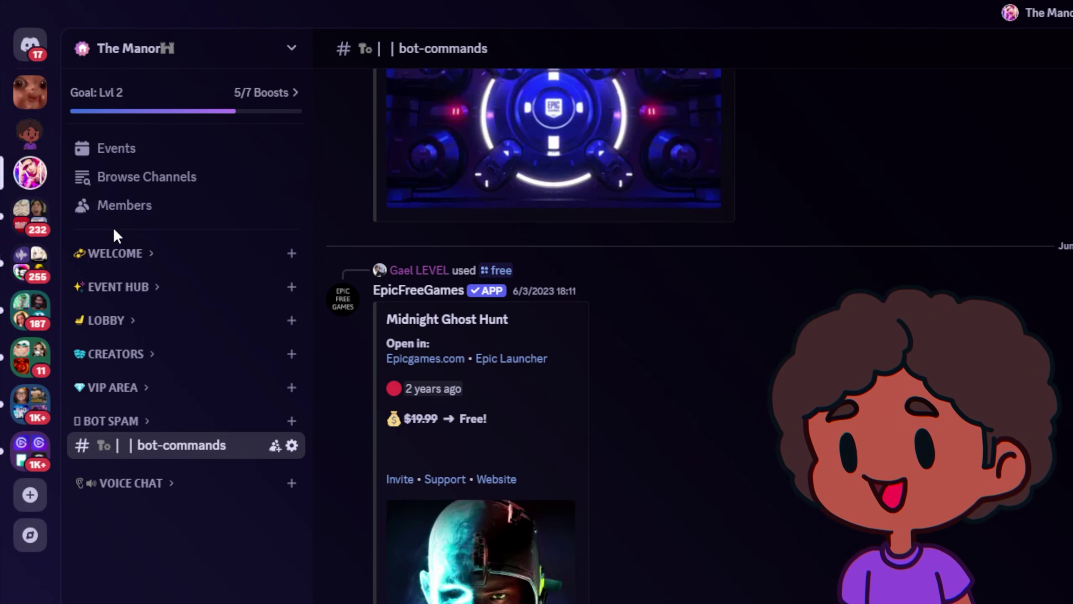
pyautogui.click(153, 255)
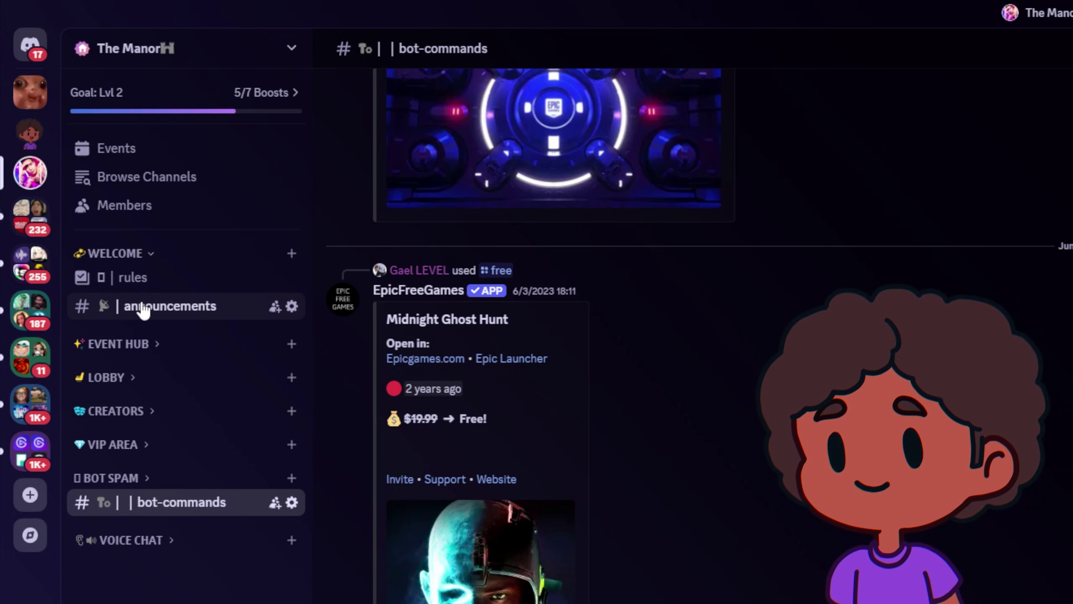
pyautogui.click(120, 252)
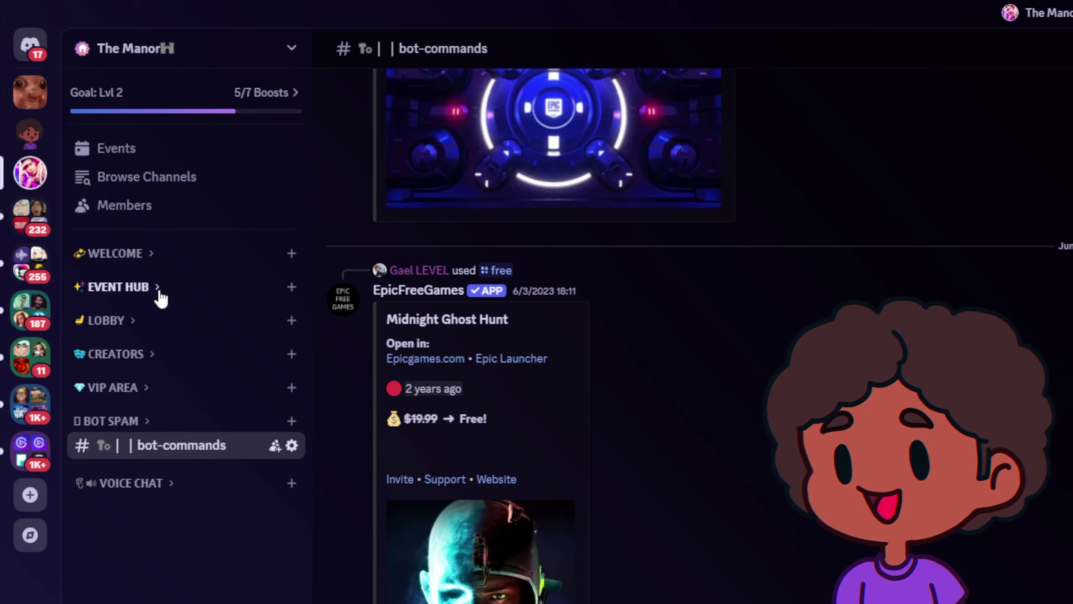
# Step: Look through The Manor's EVENT HUB and LOBBY categories, then return to The Loft
pyautogui.click(159, 293)
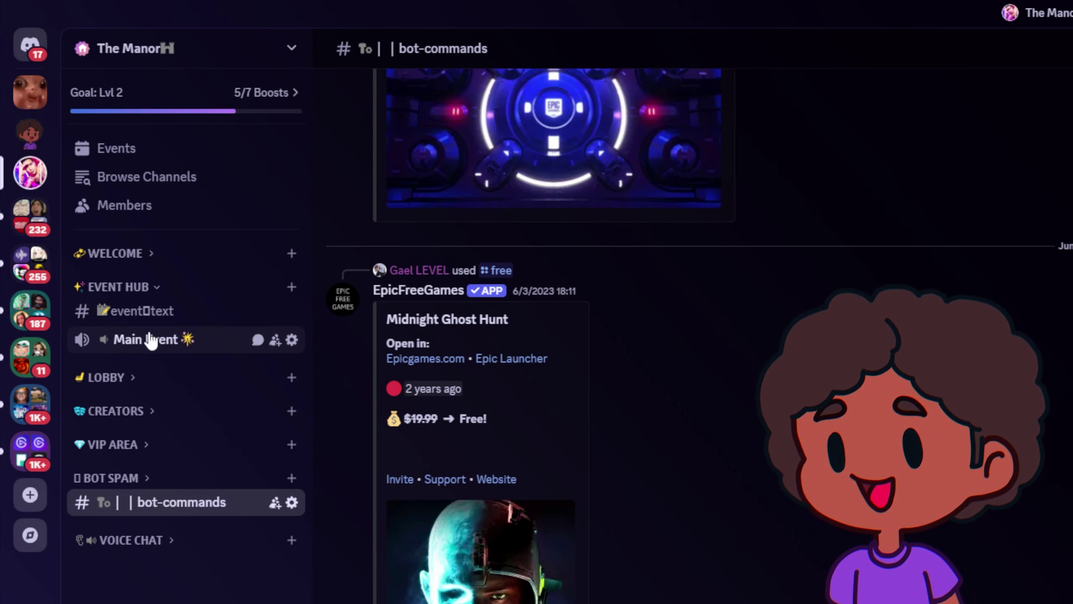
pyautogui.click(156, 291)
pyautogui.click(135, 320)
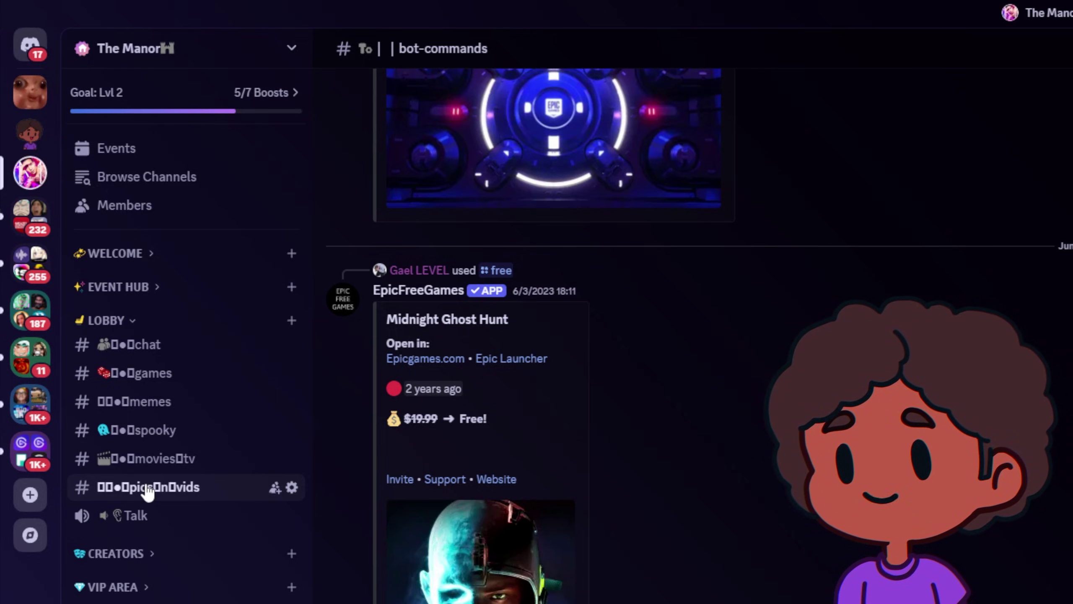
pyautogui.click(29, 93)
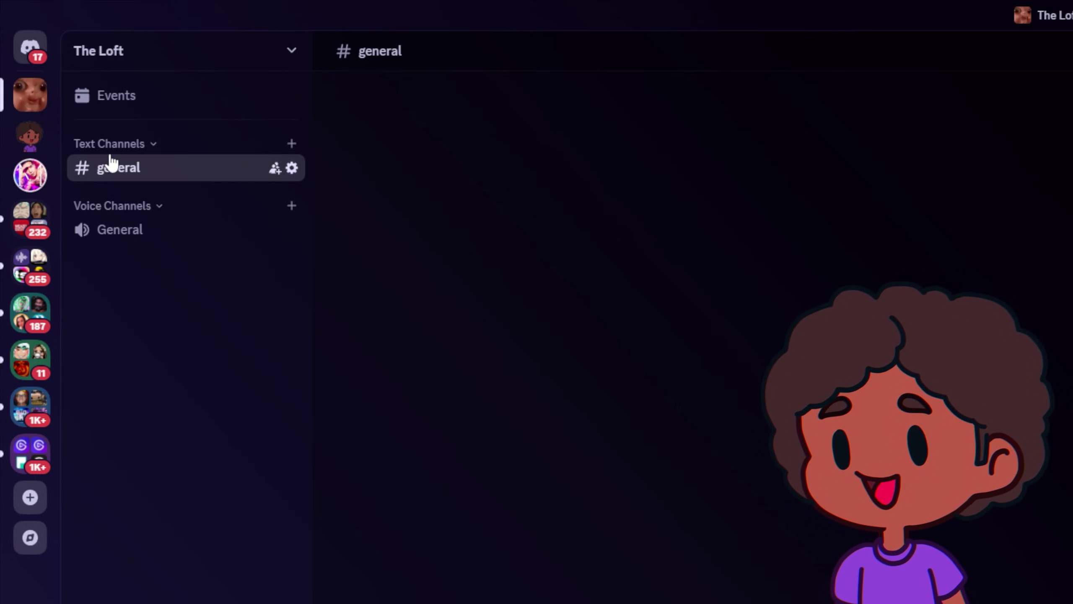
# Step: Rename the Text Channels category to Welcome
pyautogui.rightClick(117, 144)
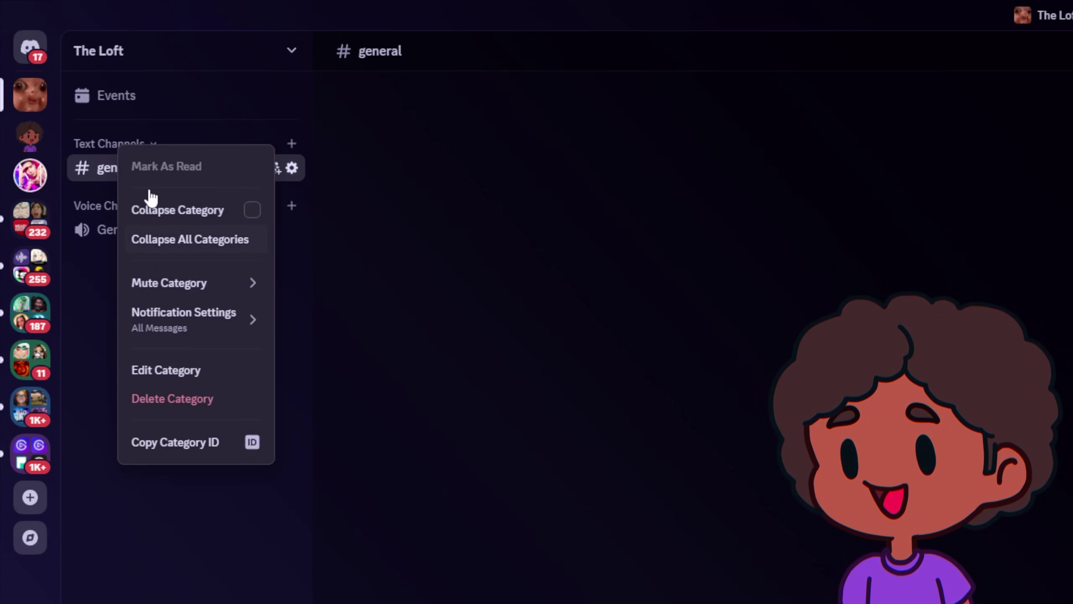
pyautogui.click(163, 367)
pyautogui.moveTo(946, 163); pyautogui.dragTo(854, 164)
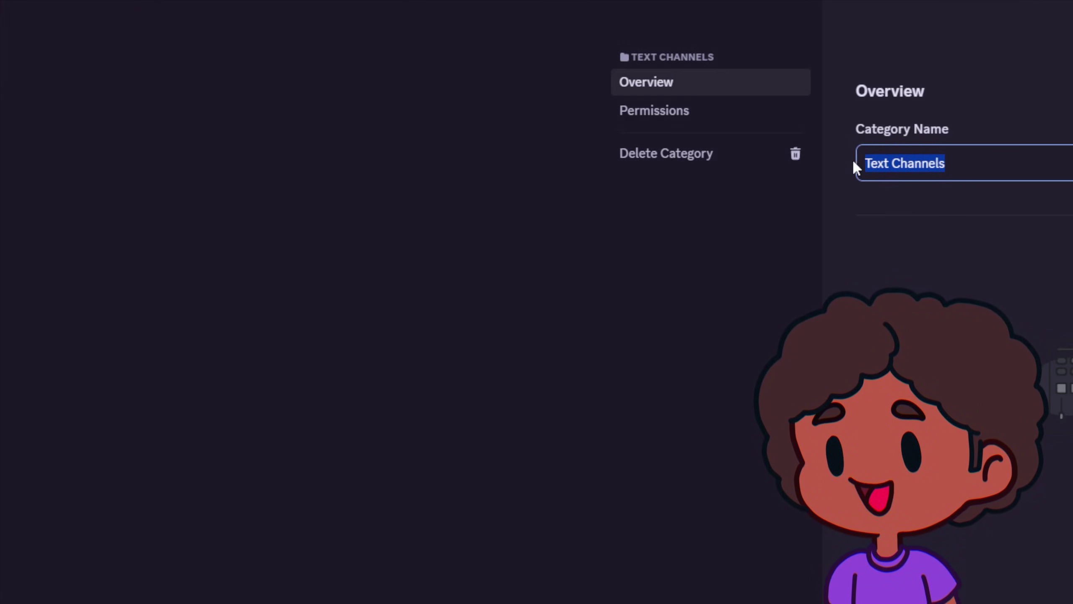
pyautogui.write('Welco')
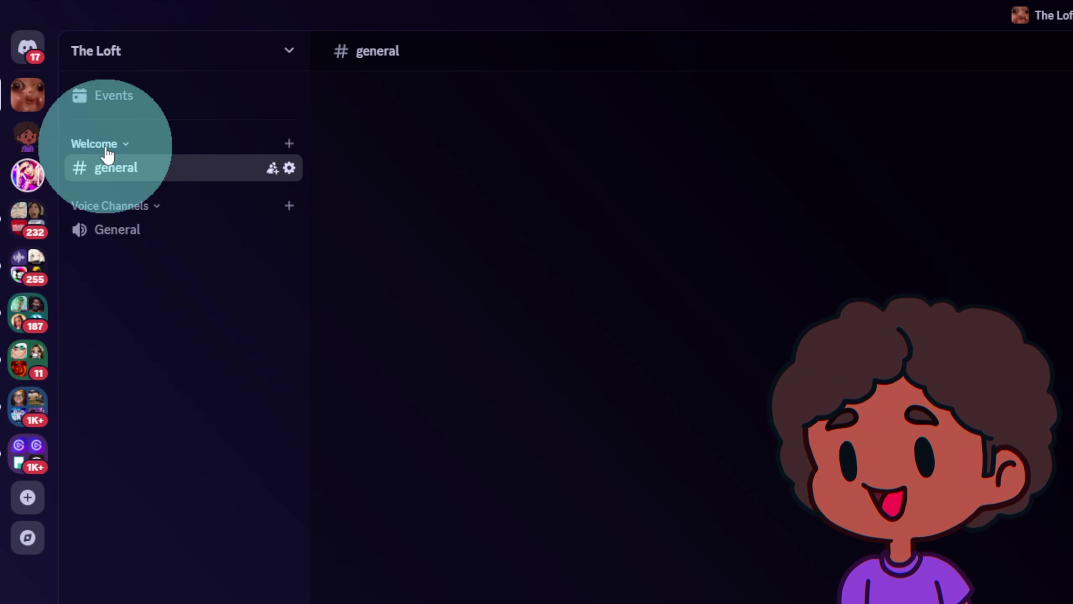
# Step: Rename the Voice Channels category to Lobby and save the change
pyautogui.rightClick(115, 212)
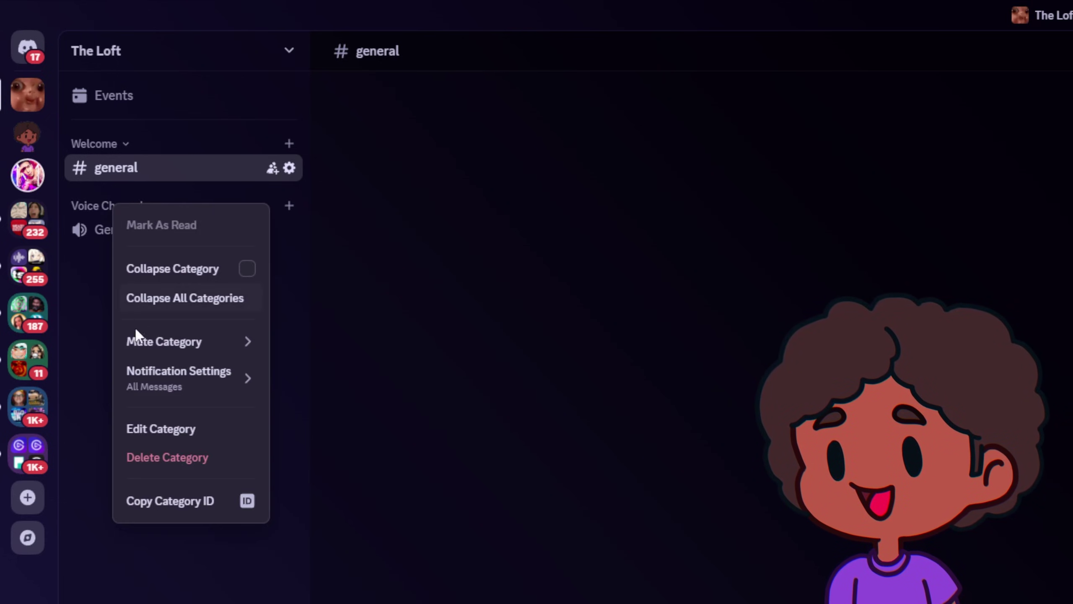
pyautogui.click(140, 429)
pyautogui.write('Lobby')
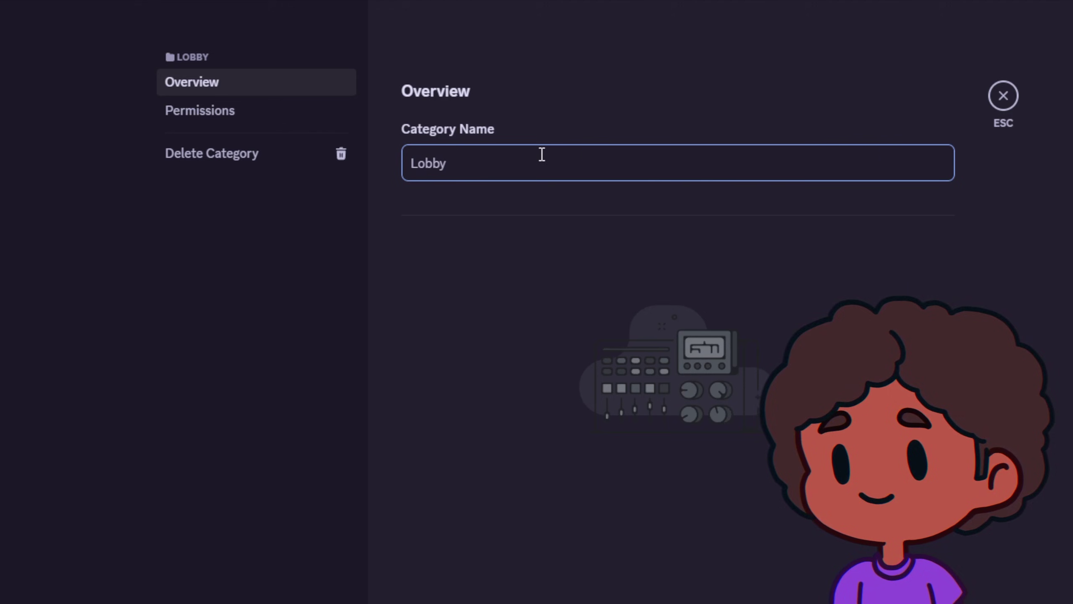
pyautogui.click(540, 566)
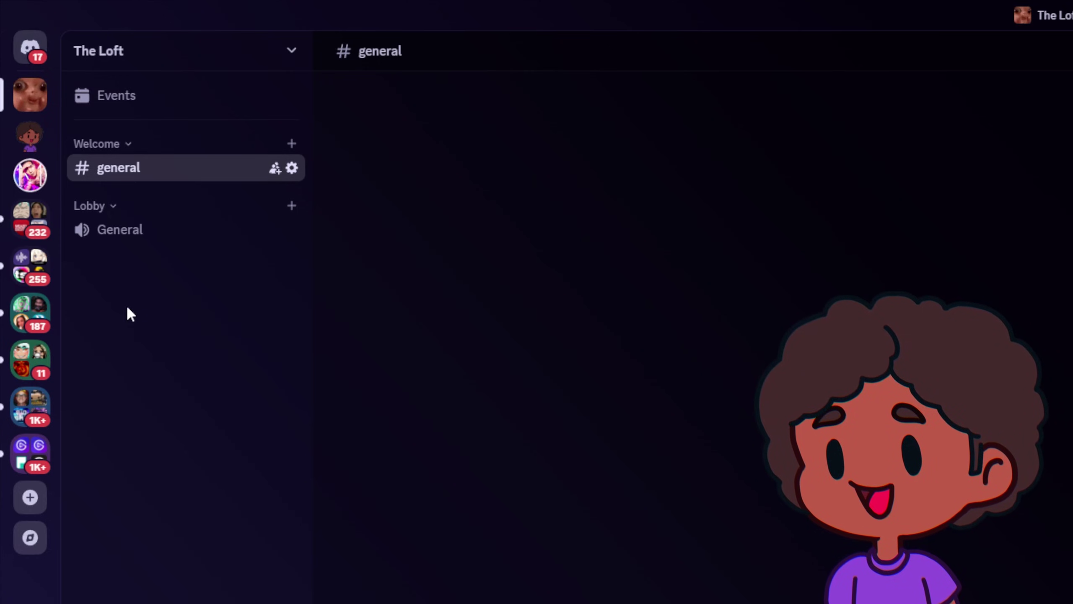
pyautogui.rightClick(130, 301)
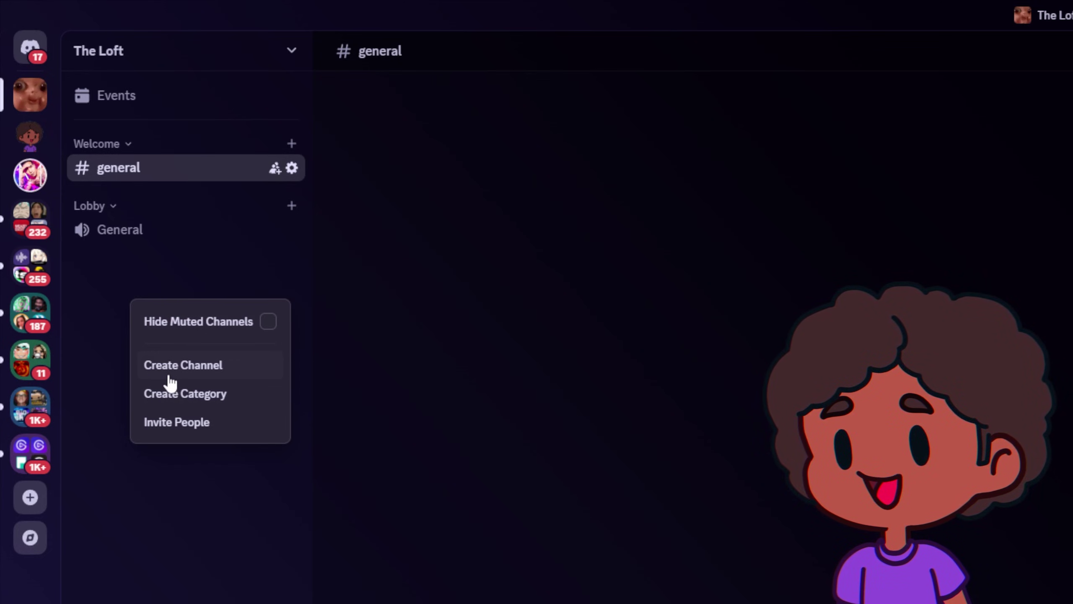
pyautogui.click(187, 400)
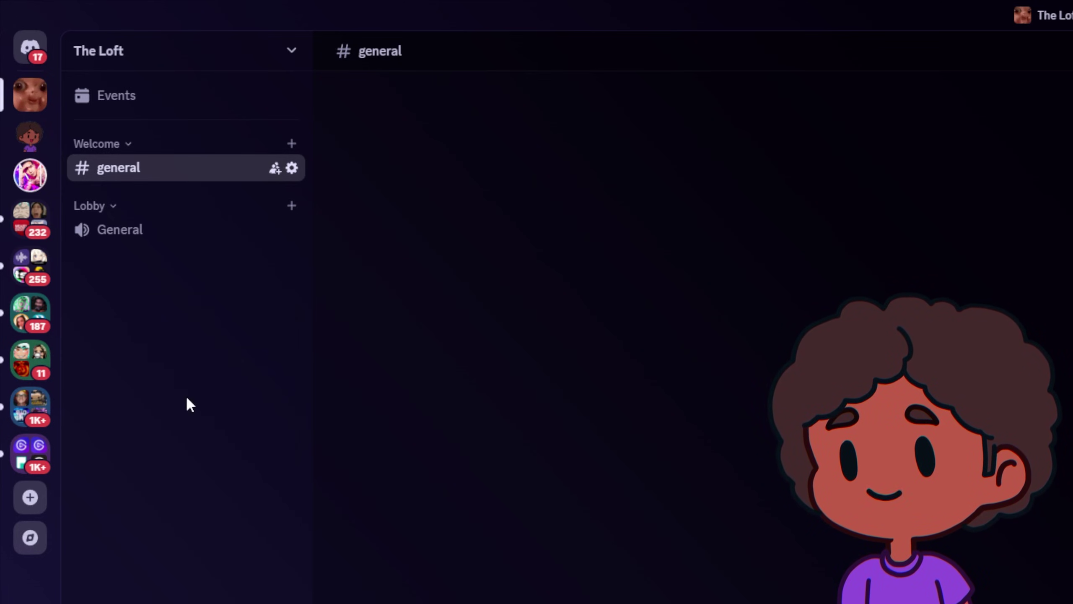
pyautogui.write('Cybernet')
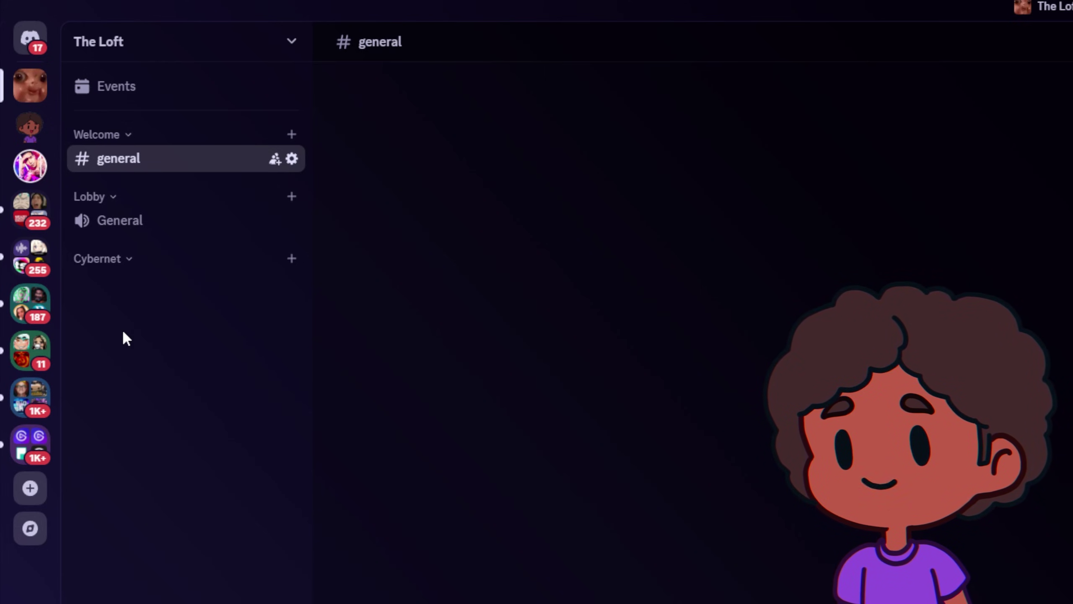
pyautogui.rightClick(120, 311)
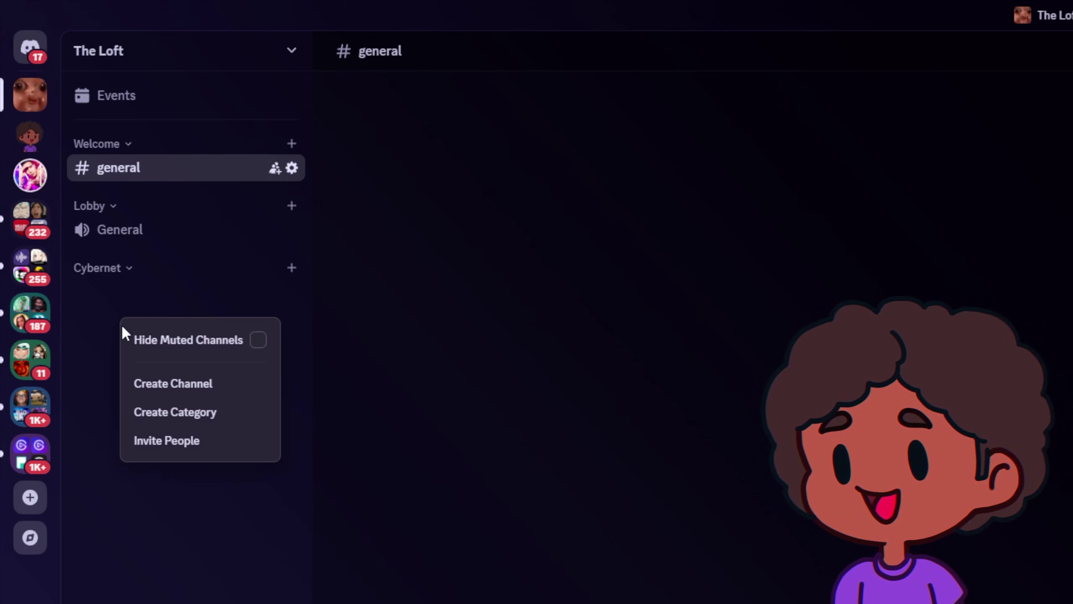
pyautogui.click(147, 412)
pyautogui.write('Lounge')
pyautogui.press('Return')
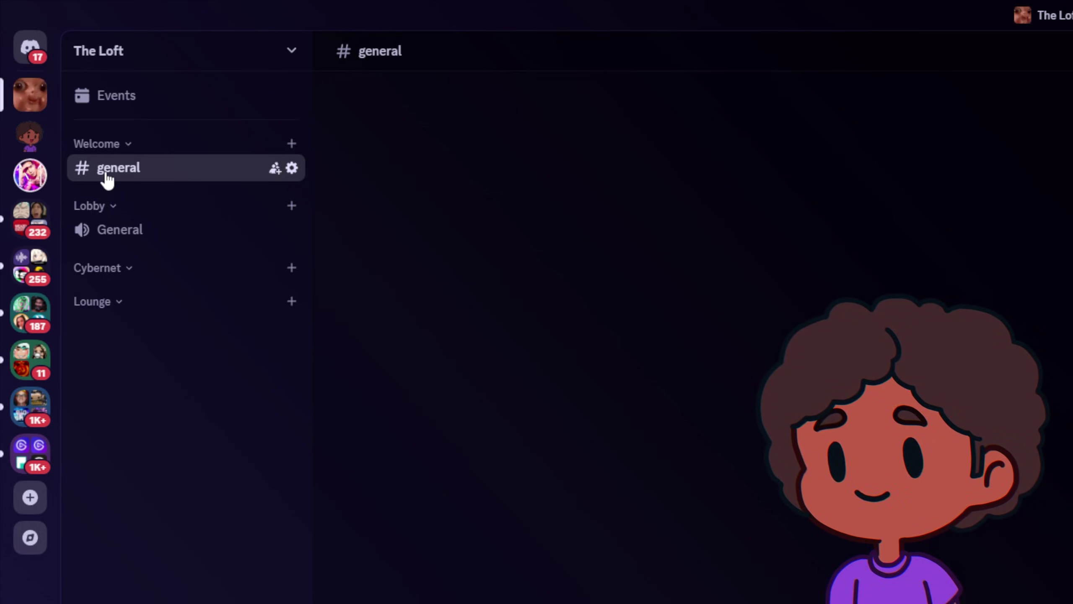
# Step: Rename #general to rules with a topic about using the server, and save
pyautogui.rightClick(107, 175)
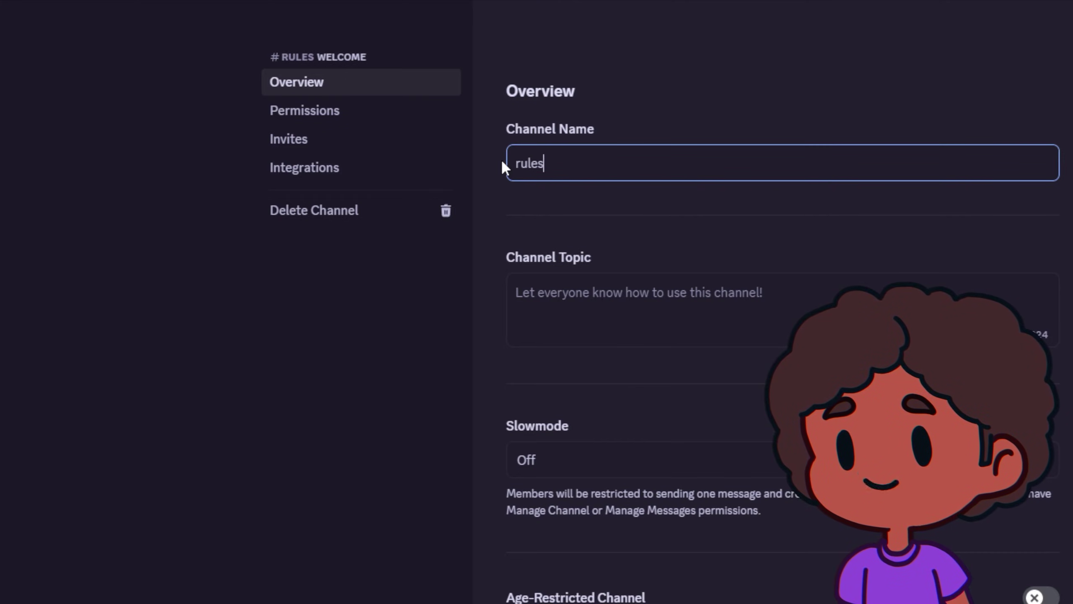
pyautogui.click(539, 305)
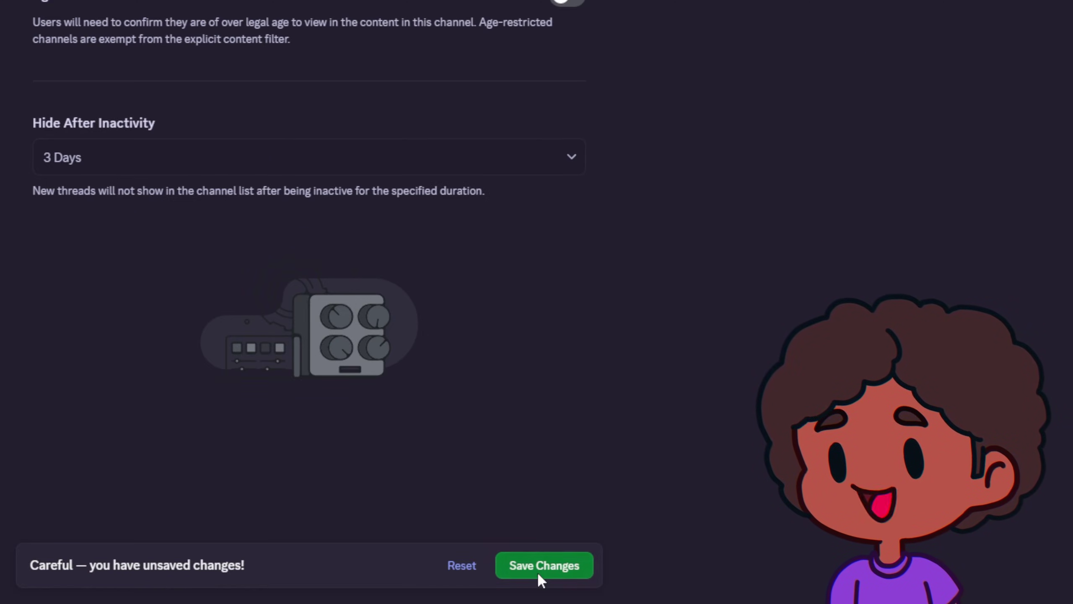
pyautogui.click(541, 570)
pyautogui.click(871, 72)
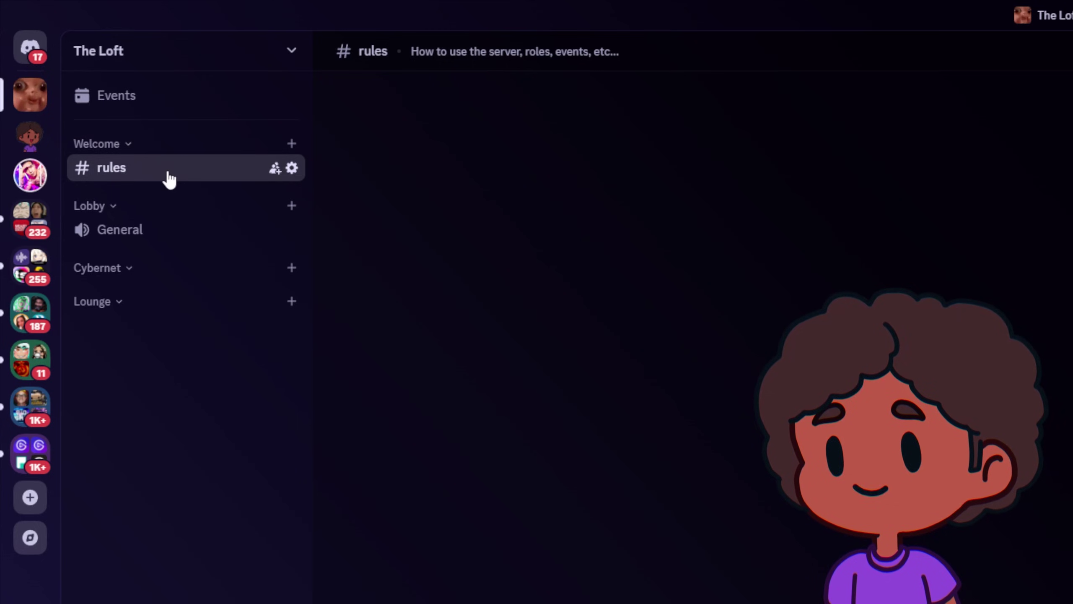
# Step: Add an announcements text channel under the Welcome category
pyautogui.click(291, 144)
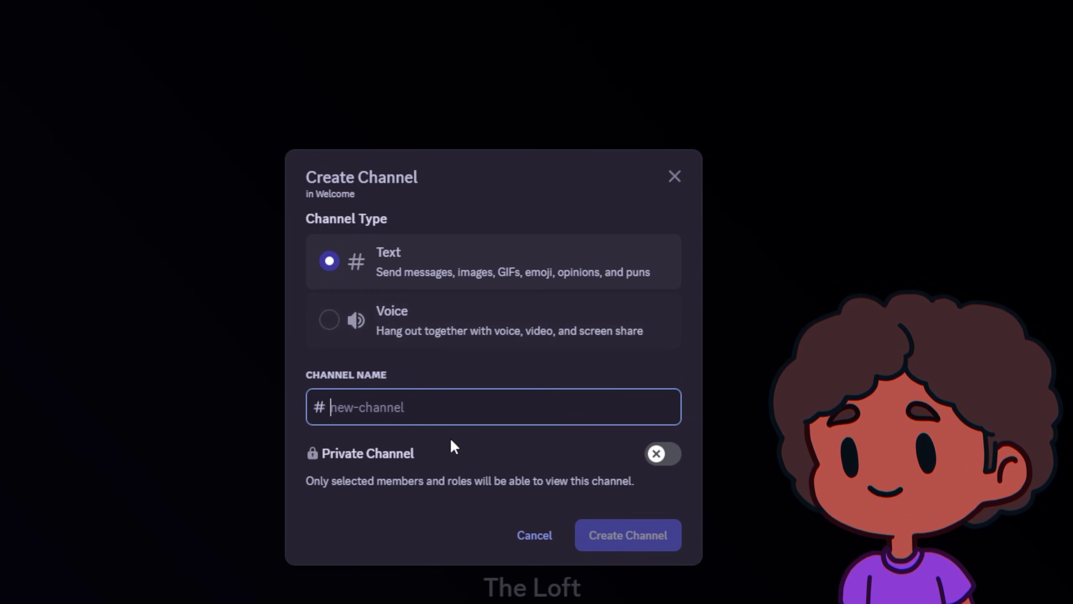
pyautogui.write('announcements')
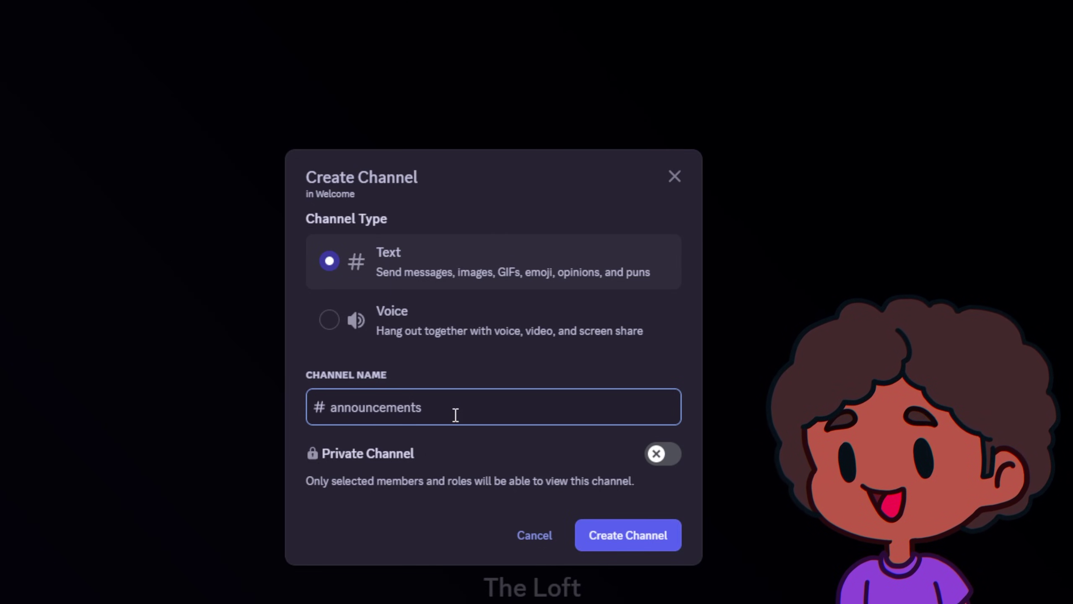
pyautogui.click(603, 535)
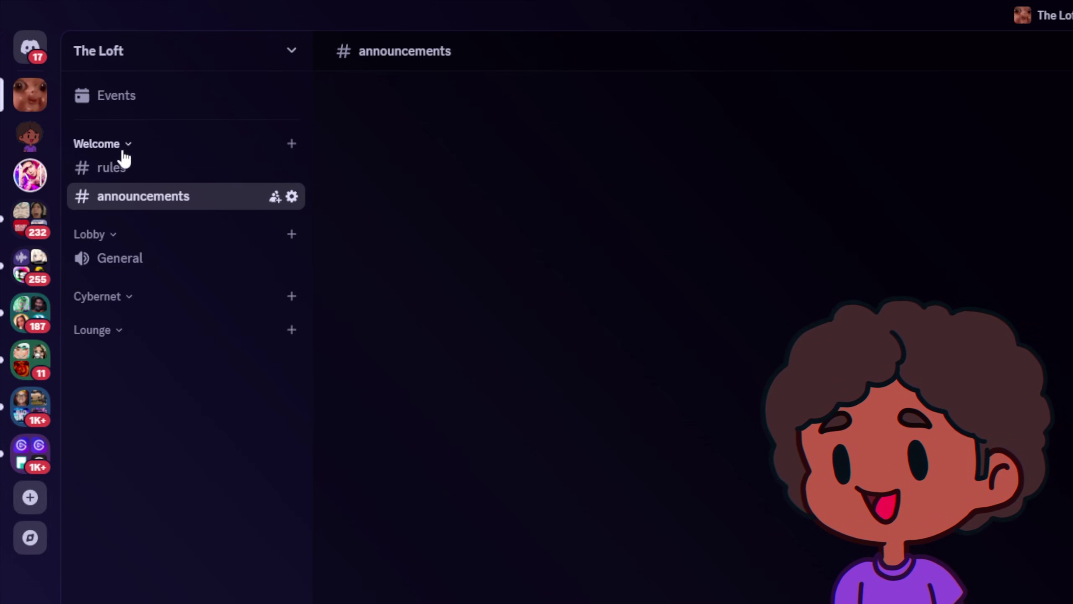
# Step: Collapse the Welcome category
pyautogui.click(130, 145)
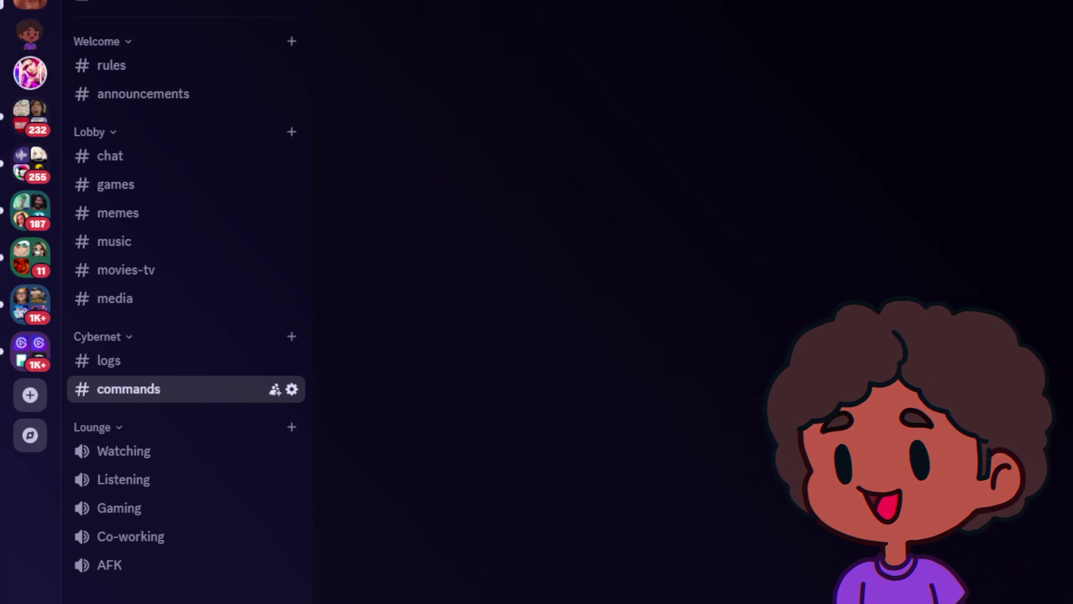
# Step: In Engagement settings, make AFK the inactive channel and send system messages to #logs
pyautogui.click(122, 30)
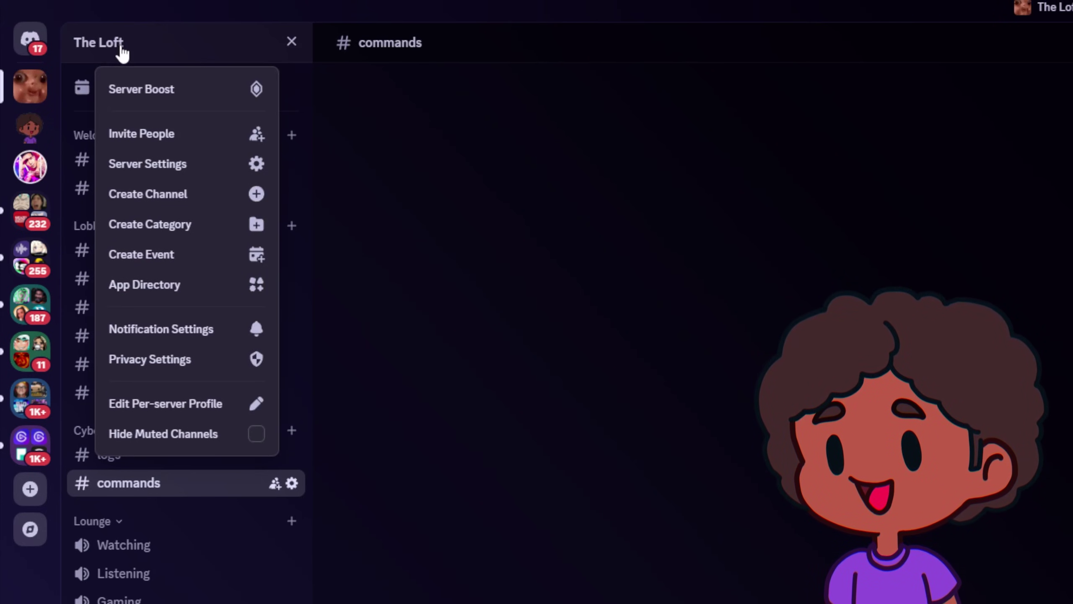
pyautogui.click(140, 167)
pyautogui.click(448, 89)
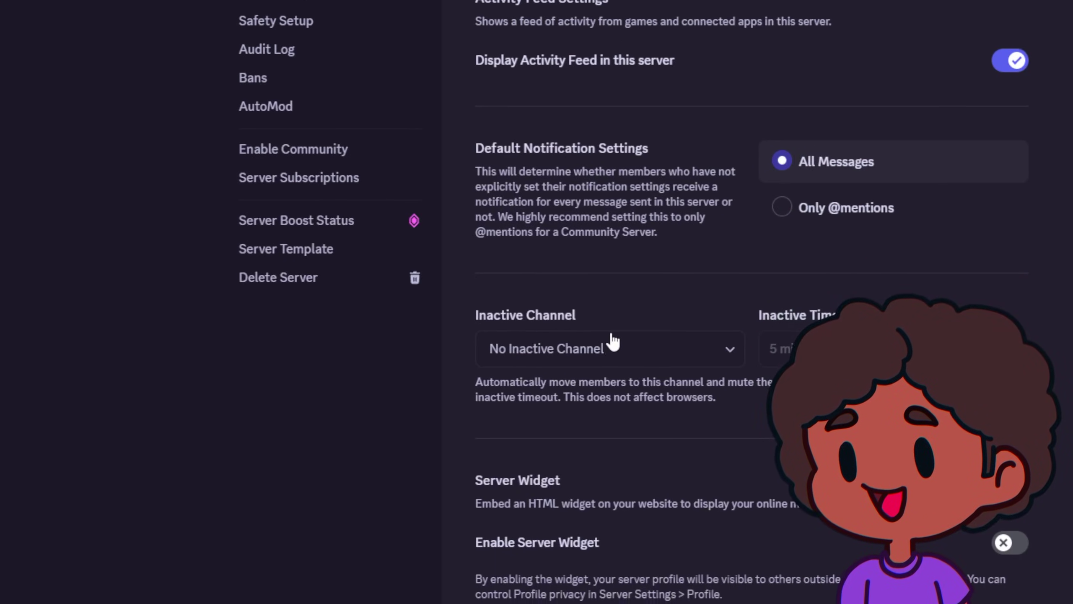
pyautogui.click(620, 326)
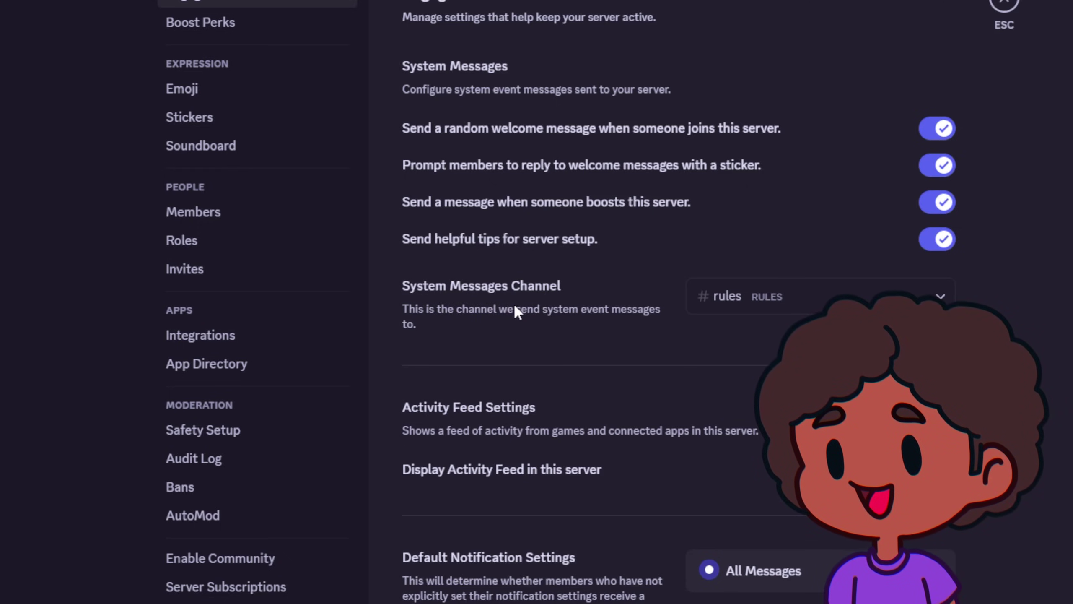
pyautogui.click(819, 296)
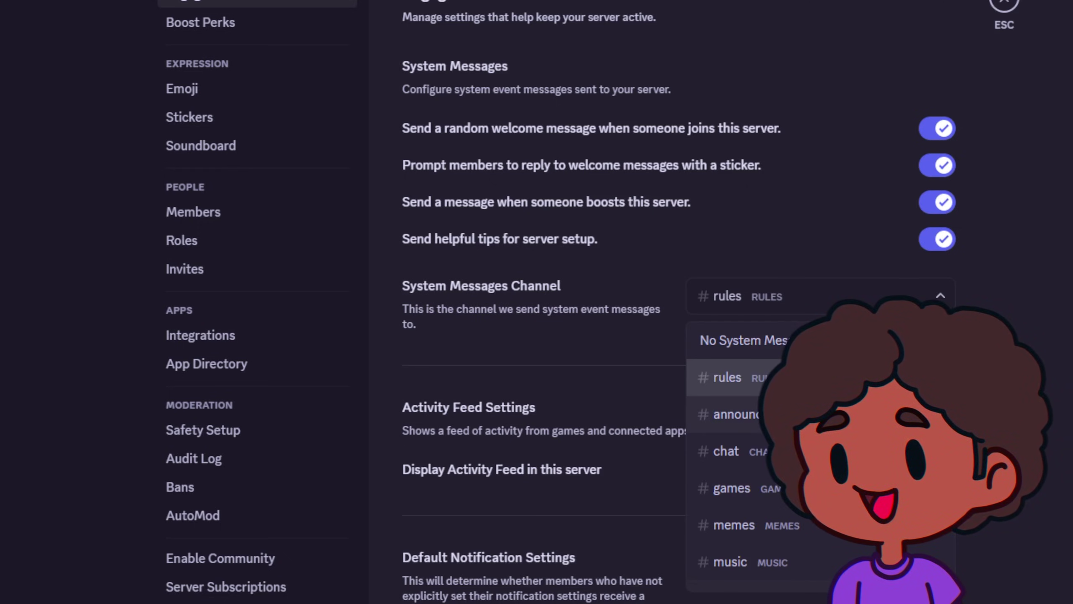
pyautogui.scroll(-4, 819, 443)
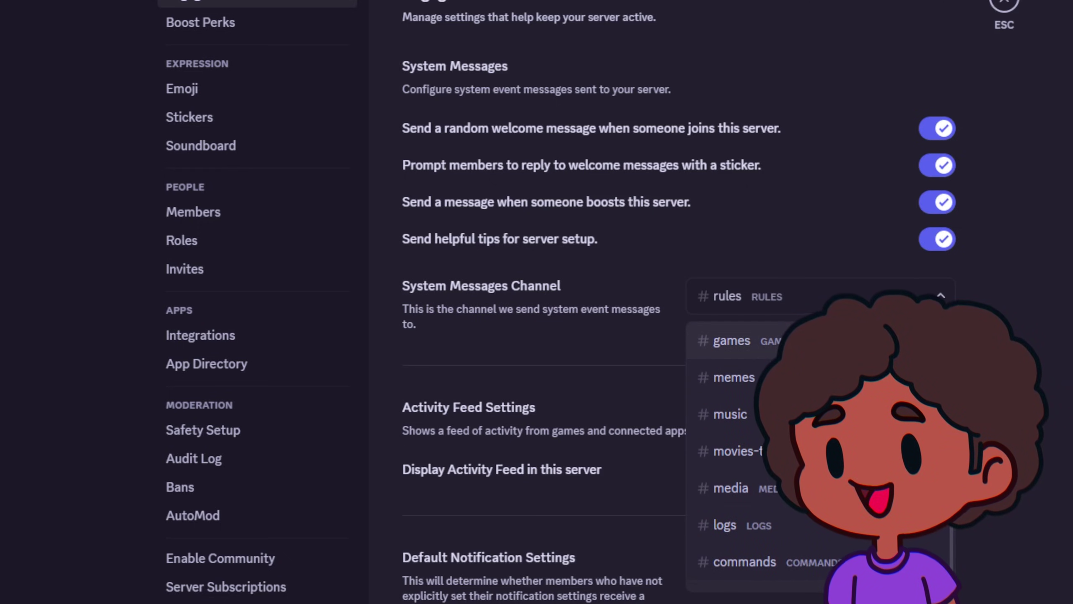
pyautogui.click(811, 530)
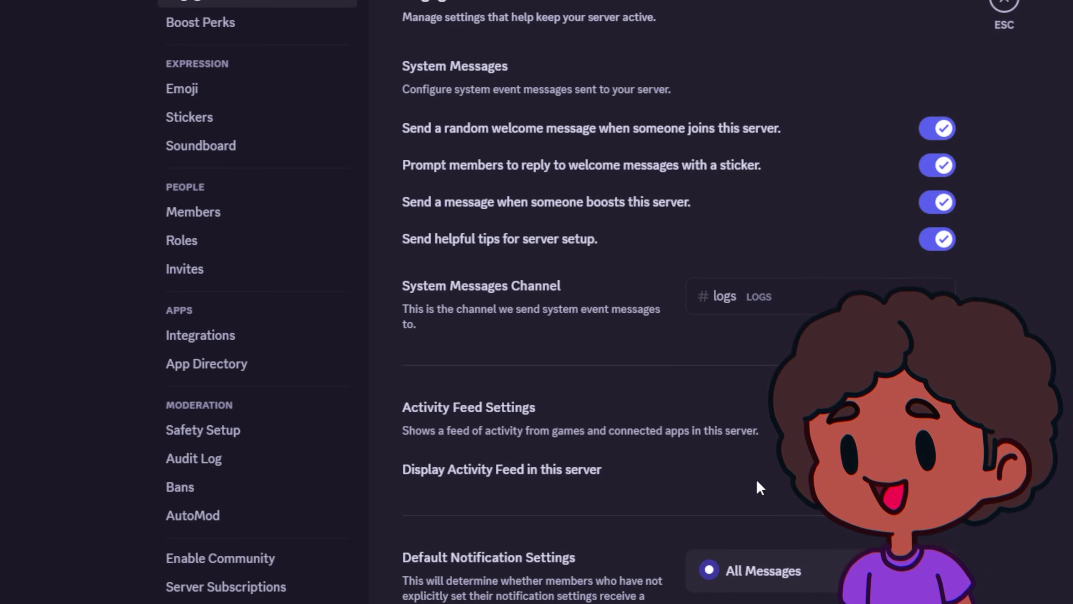